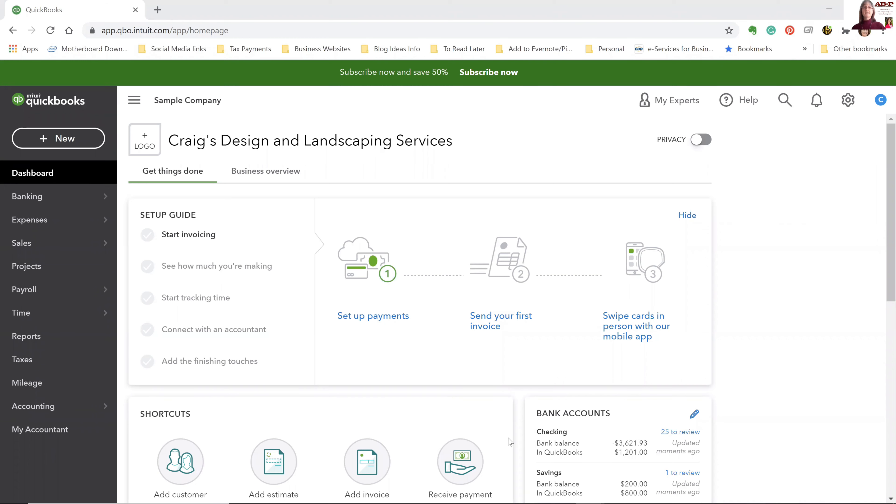
- Open the Books by Bessie record from the vendor list and start a new check for this vendor
mouse_move(596, 503)
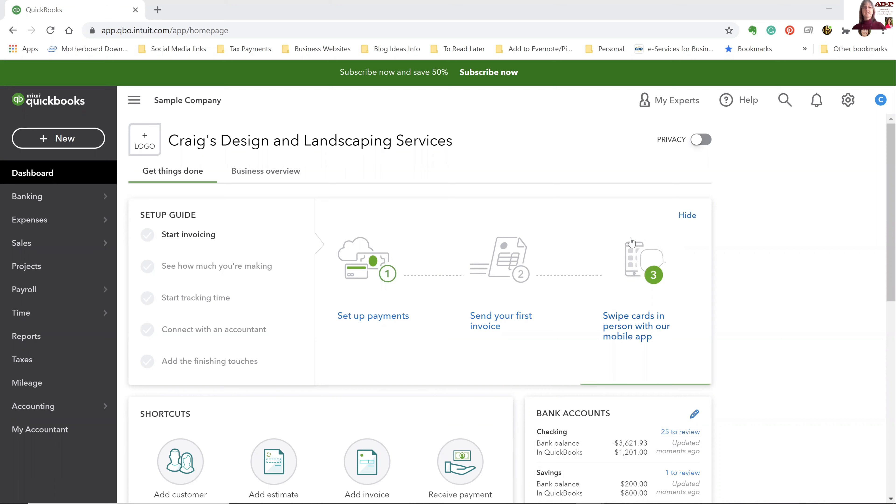
mouse_move(59, 229)
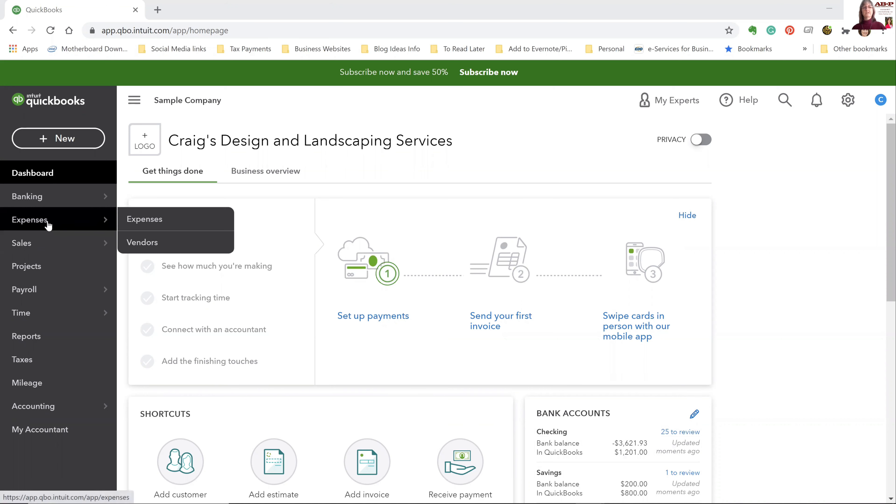
left_click(149, 242)
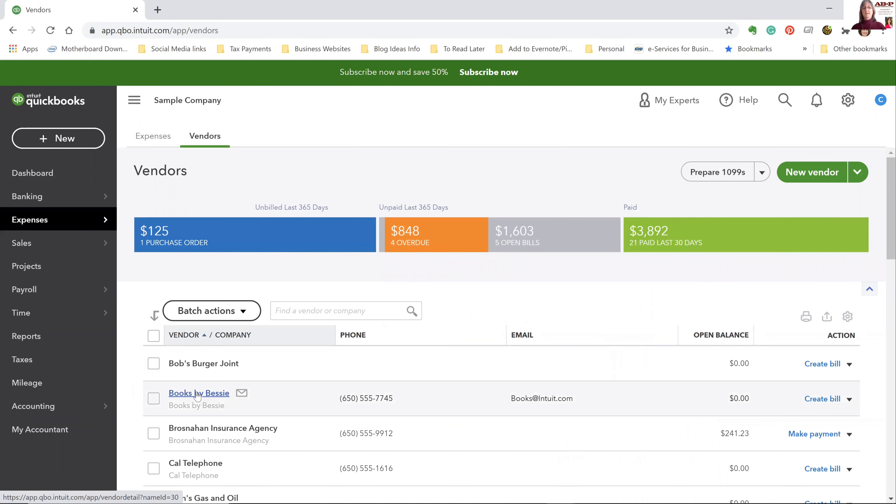
left_click(198, 397)
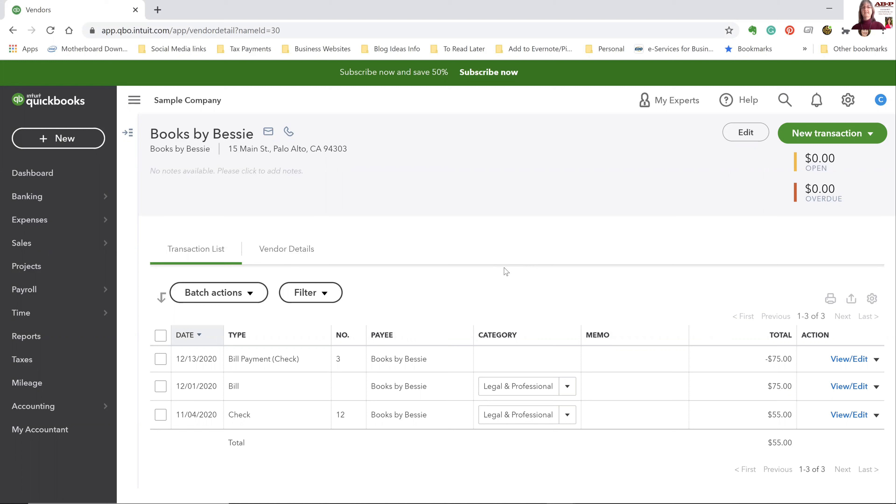
left_click(816, 144)
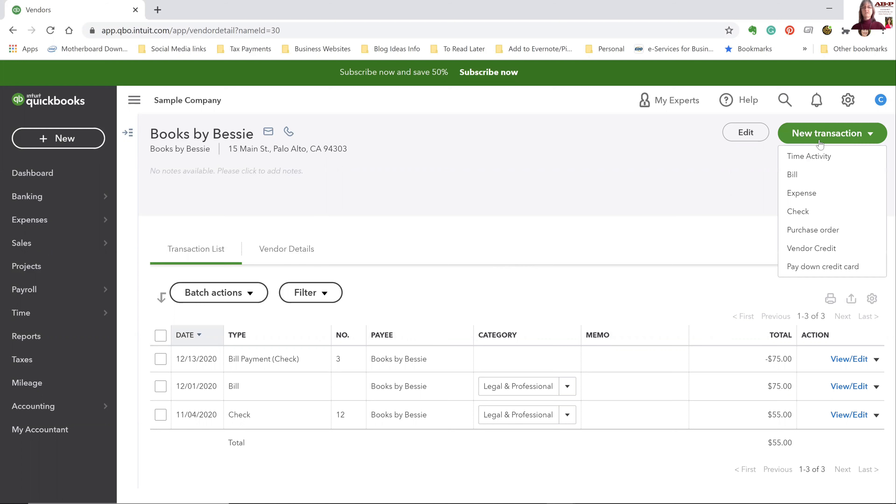
left_click(799, 211)
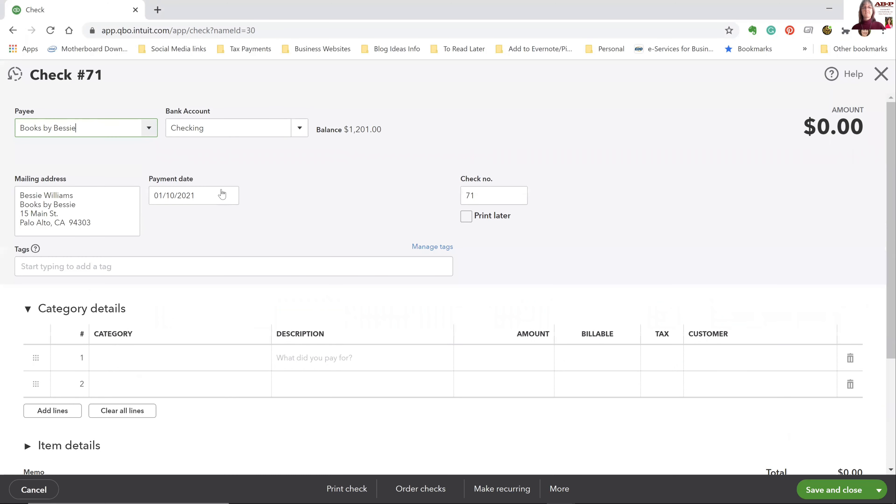
- Set the check's payment date to 12/31/2020 and move on to the first category line
left_click(198, 195)
type("12/3")
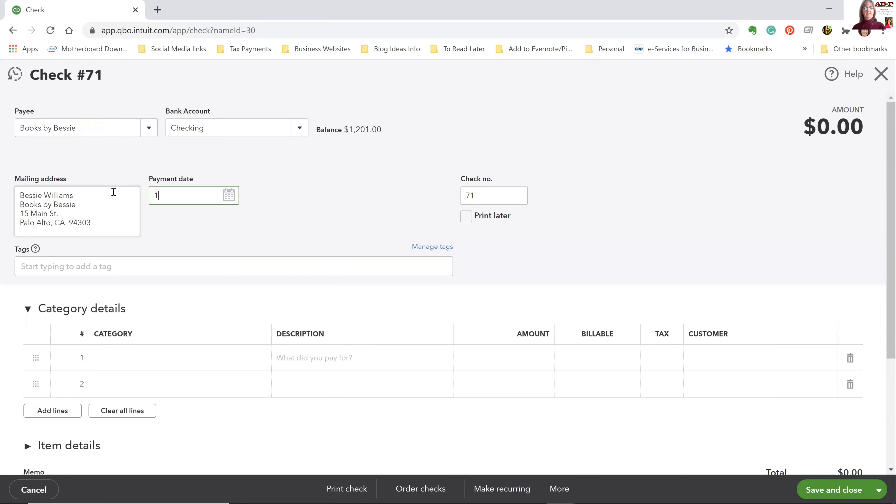
type("1/2020")
key("Tab")
key("Tab")
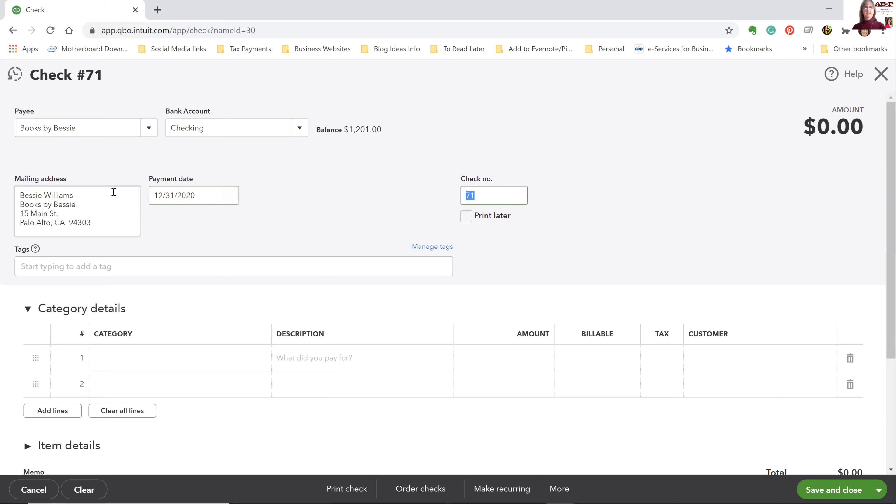
key("Tab")
key("Tab")
key("Tab")
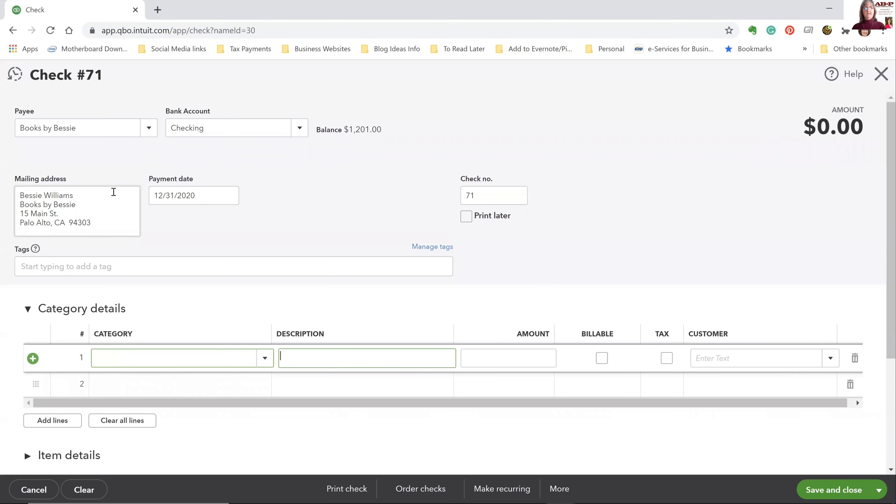
- Set the first line's category to Bookkeeper, the sub-account of Legal & Professional Fees
key("shift+Tab")
type("Nb")
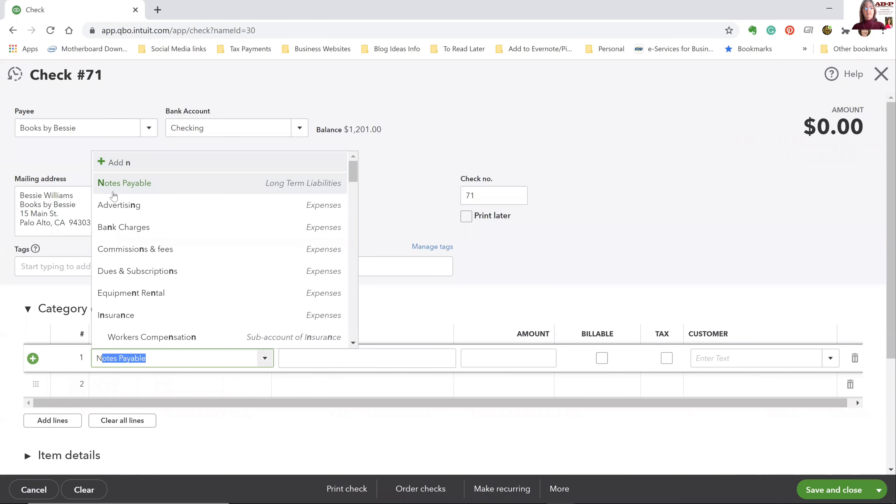
type("ook")
key("BackSpace")
key("BackSpace")
key("BackSpace")
key("BackSpace")
key("BackSpace")
type("Bookkeeper")
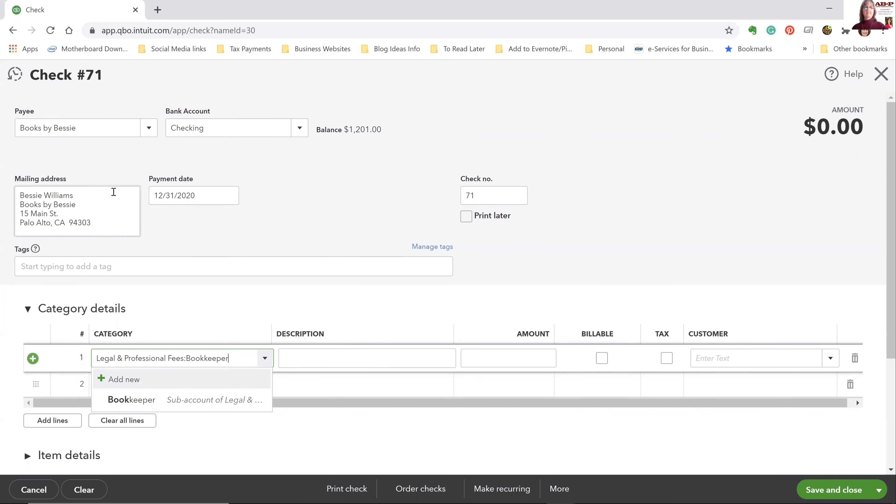
left_click(173, 399)
- Enter 1200 as the bookkeeping line's amount, then save and close the check
left_click(488, 366)
type("1200")
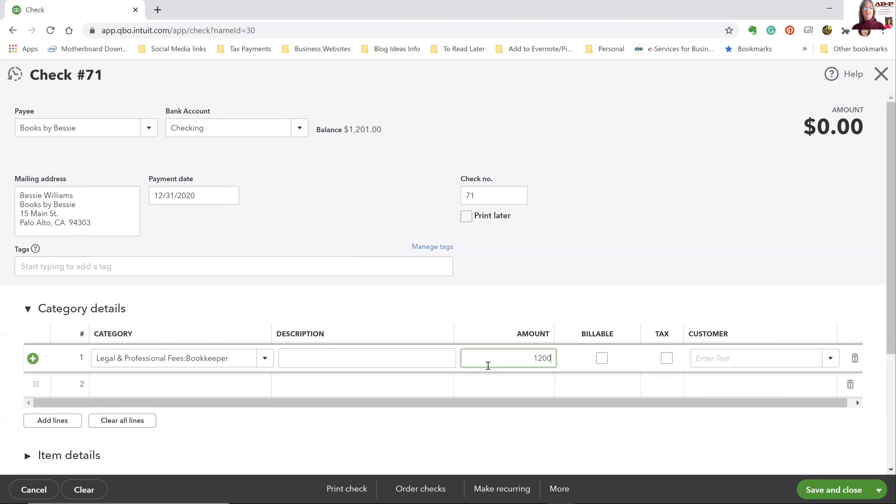
key("Tab")
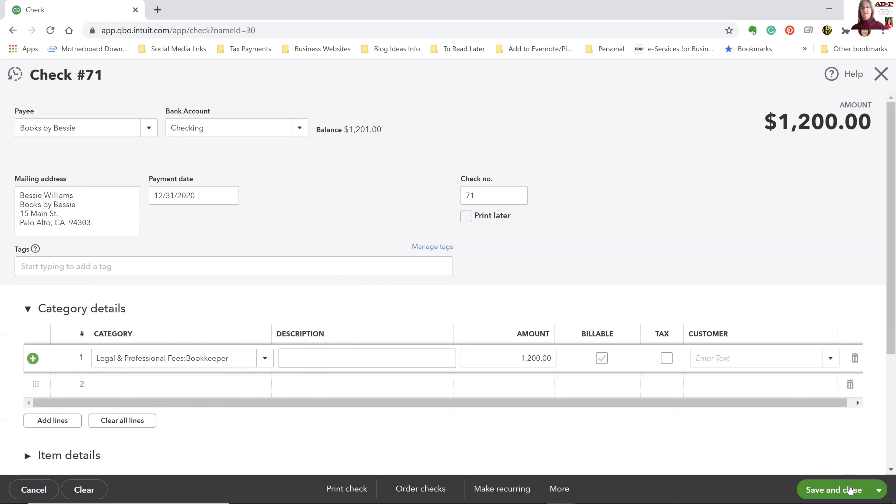
left_click(848, 492)
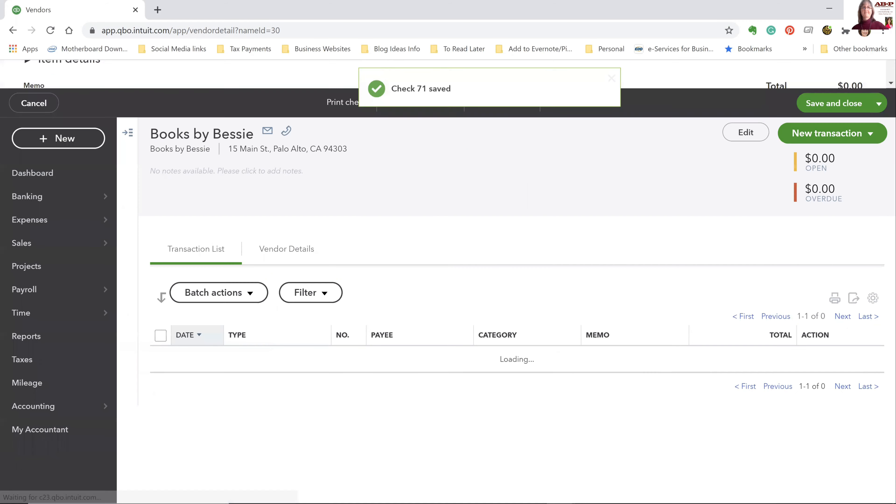
- Edit the Books by Bessie vendor to add its business ID or social security number, enable 1099 payment tracking, and save
left_click(730, 137)
left_click(245, 171)
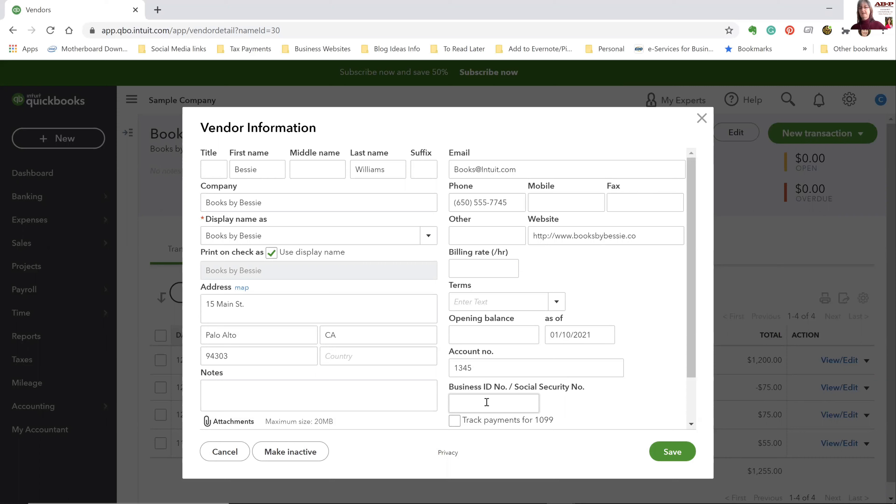
type("123")
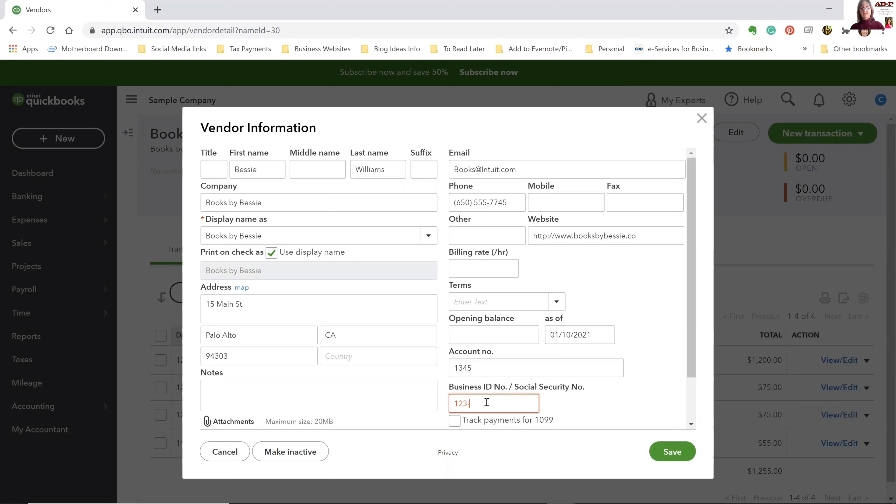
type("-45-6789")
left_click(455, 422)
left_click(455, 421)
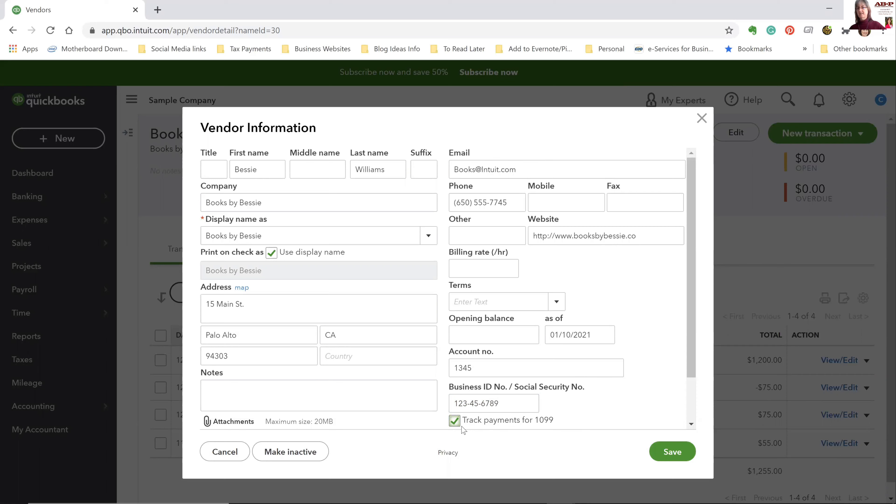
left_click(665, 453)
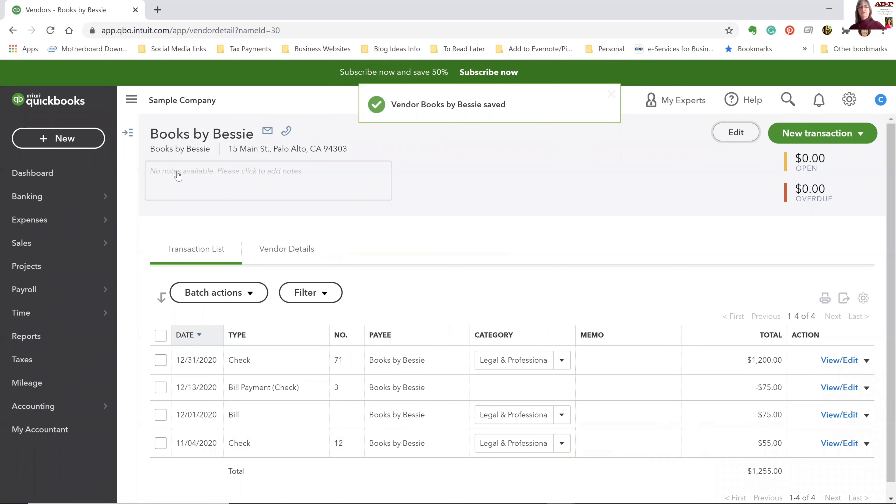
- Return to the vendor list and start the guided 1099 preparation
mouse_move(40, 220)
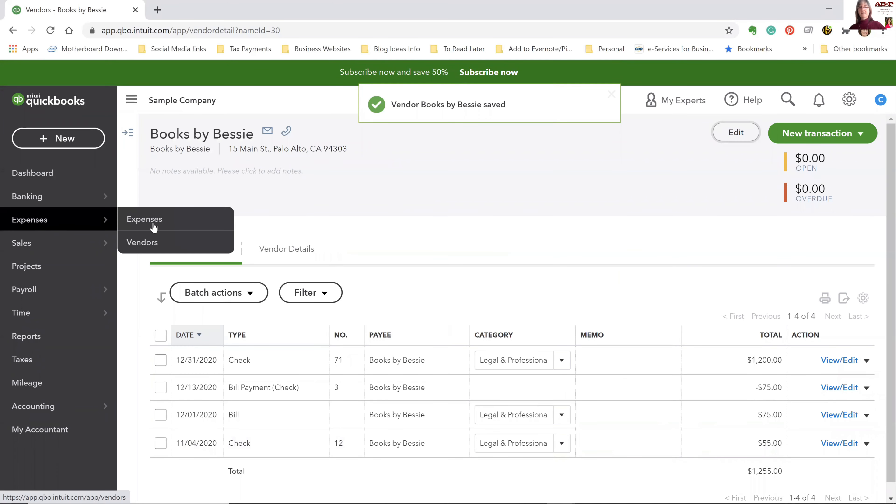
left_click(165, 247)
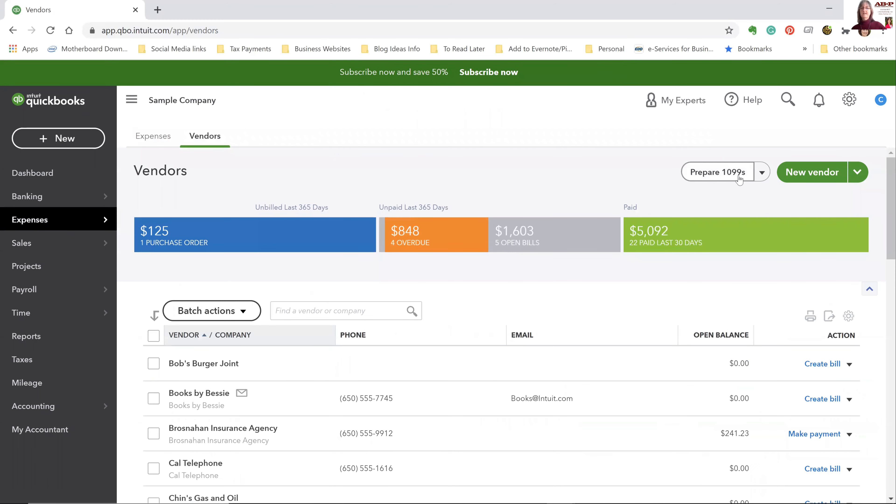
left_click(717, 175)
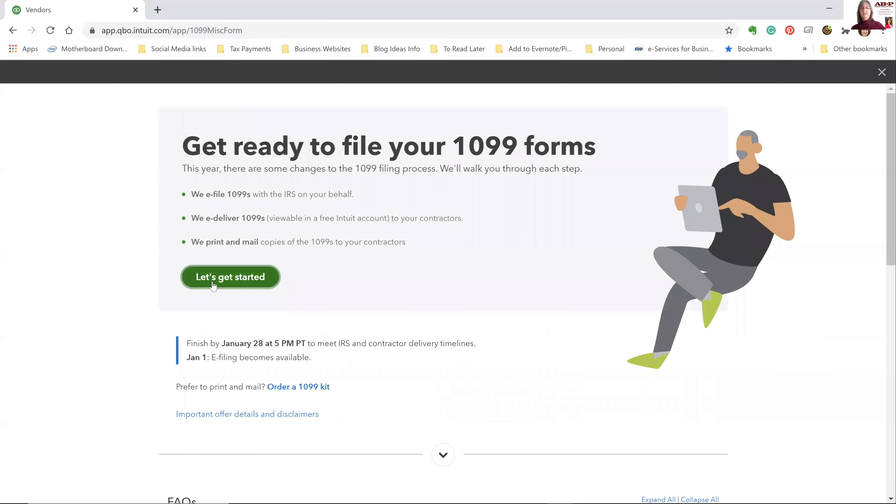
left_click(241, 277)
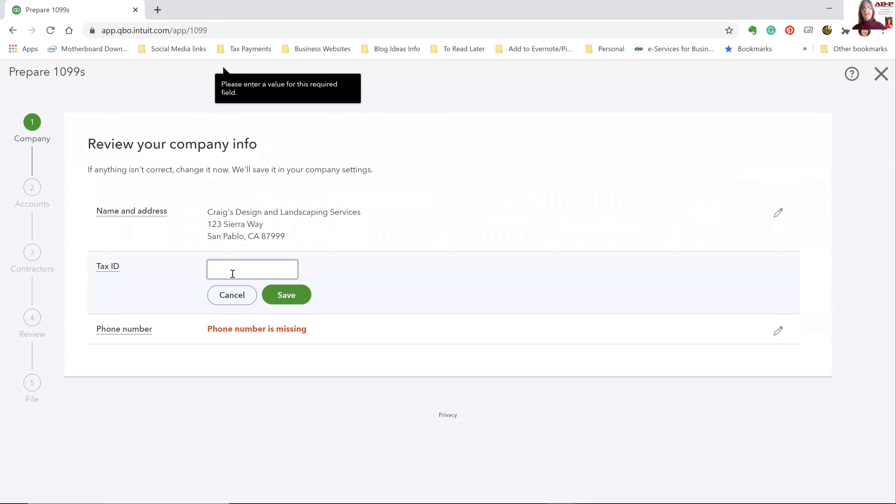
- Enter and save the company's tax ID, then continue to categorizing contractor payments
type("90-1234567")
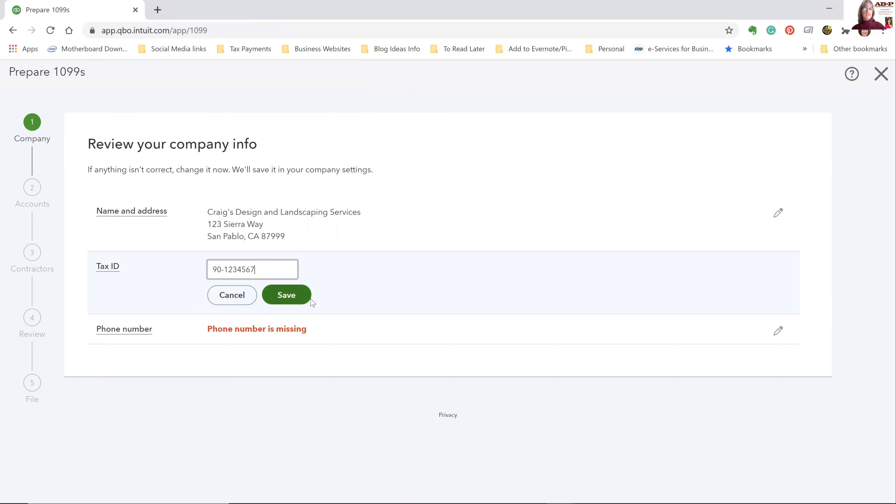
left_click(296, 298)
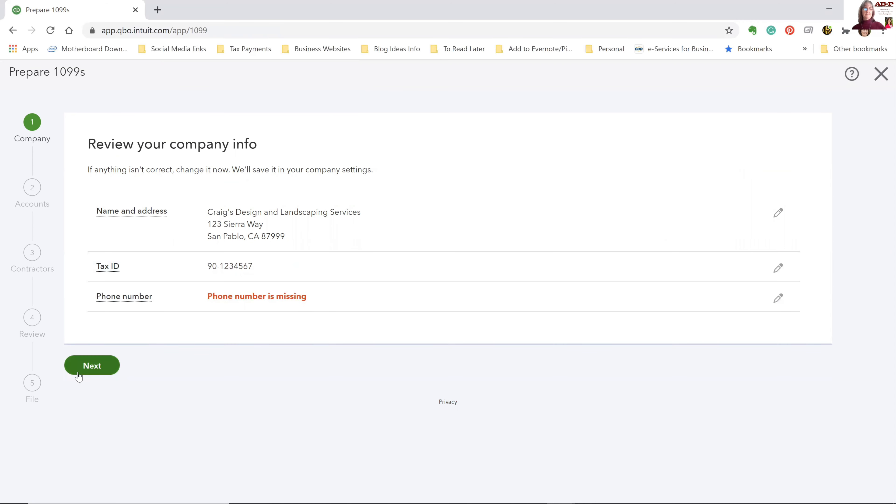
left_click(89, 368)
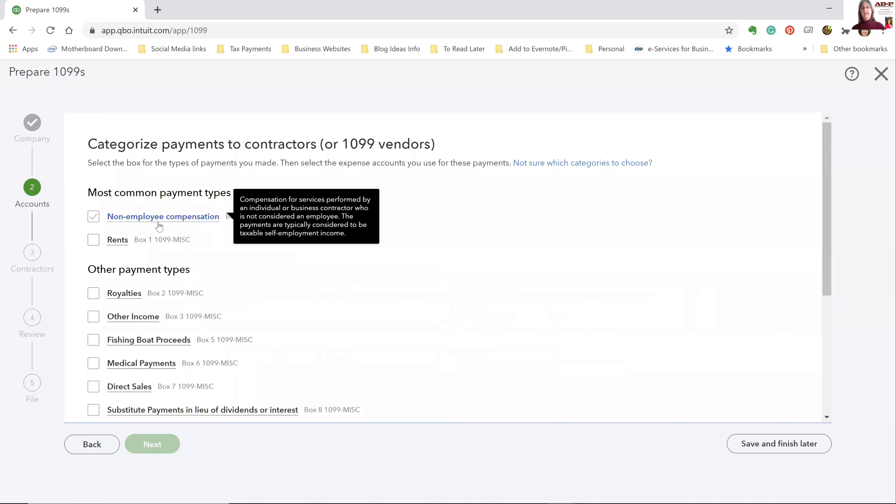
- Enable non-employee compensation with the Accounting, Advertising, Bookkeeper, Building Repairs, Commissions & fees, Computer Repairs and Cost of Labor accounts
left_click(93, 218)
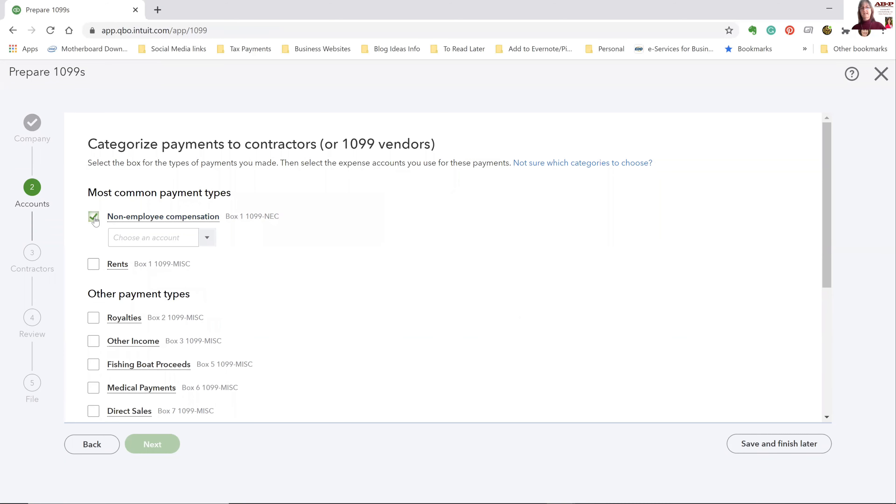
left_click(207, 241)
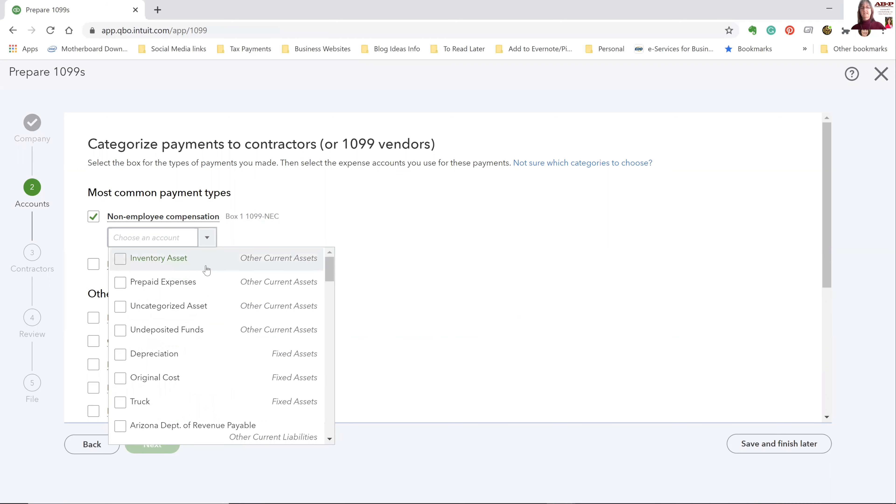
scroll(206, 269, "down", 5)
scroll(206, 271, "down", 4)
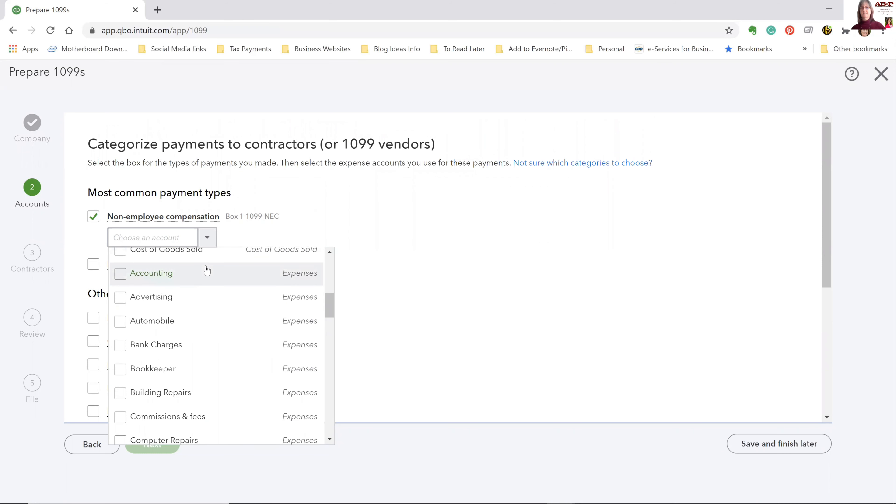
left_click(121, 275)
left_click(120, 298)
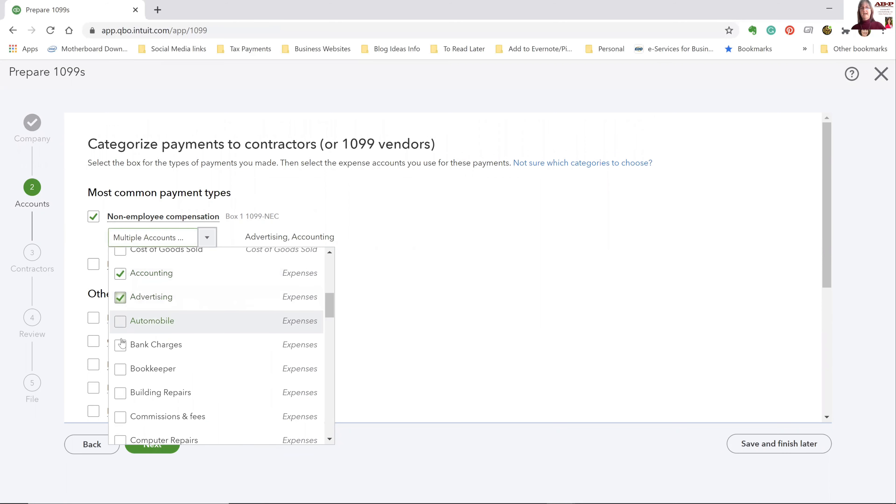
left_click(120, 369)
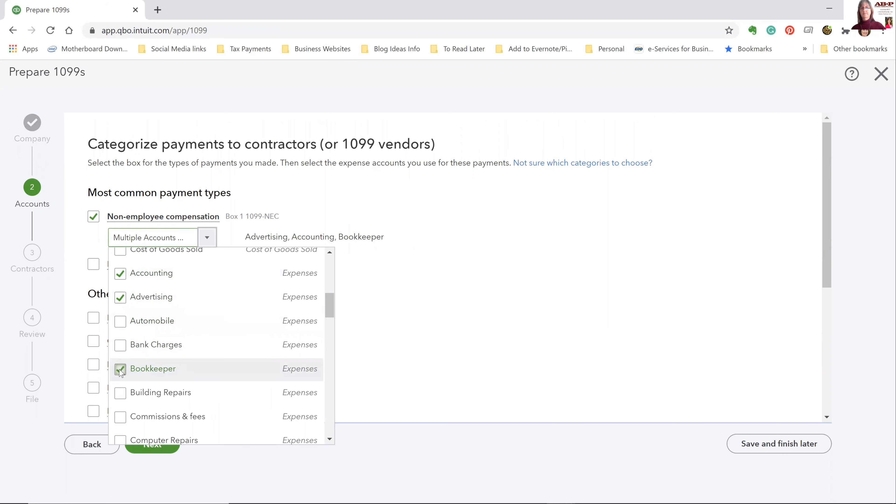
left_click(120, 393)
left_click(120, 417)
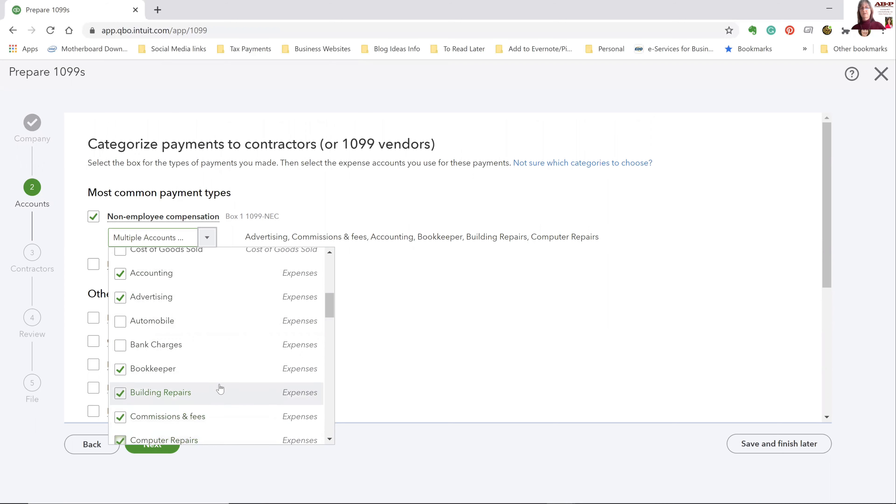
scroll(220, 391, "down", 3)
left_click(126, 351)
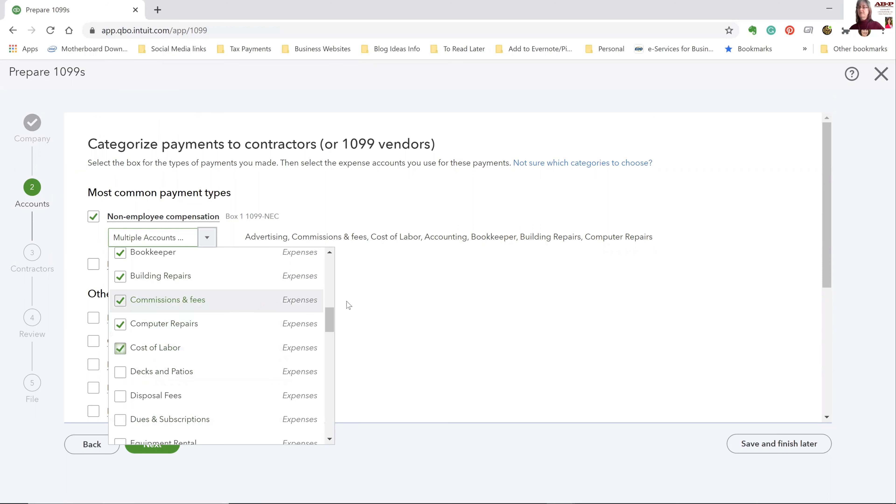
left_click(309, 238)
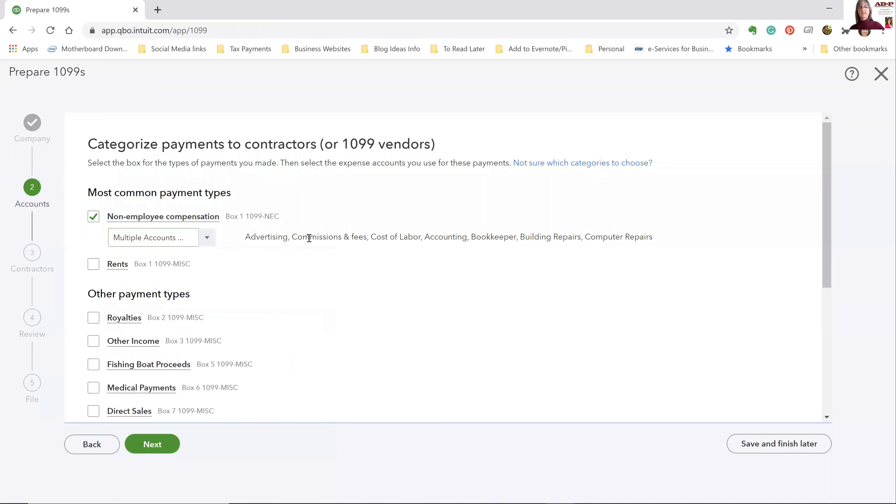
- Enable the Rents payment type, try to assign the Rent or Lease account to it, and proceed with the 1099 setup
left_click(93, 265)
type("rent")
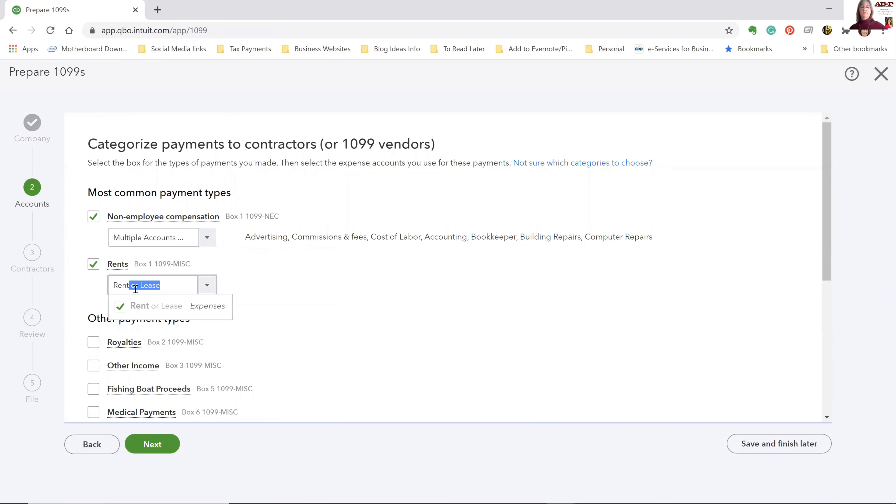
left_click(154, 306)
left_click(335, 325)
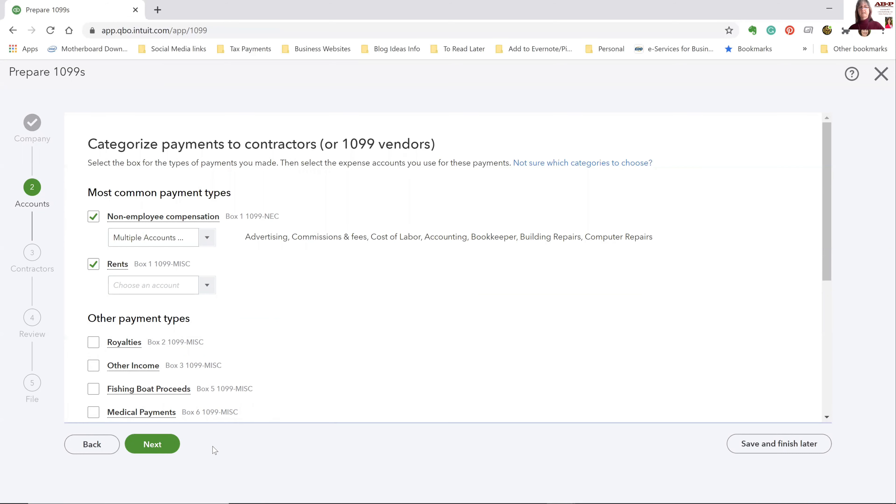
left_click(157, 445)
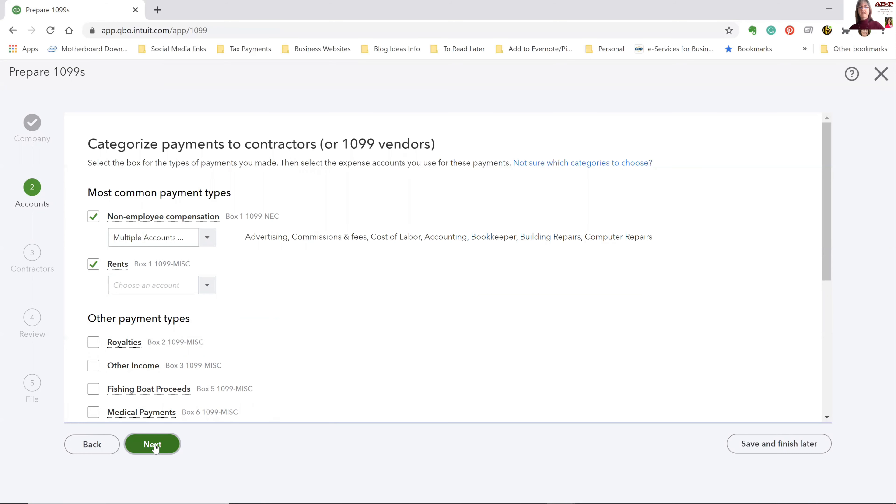